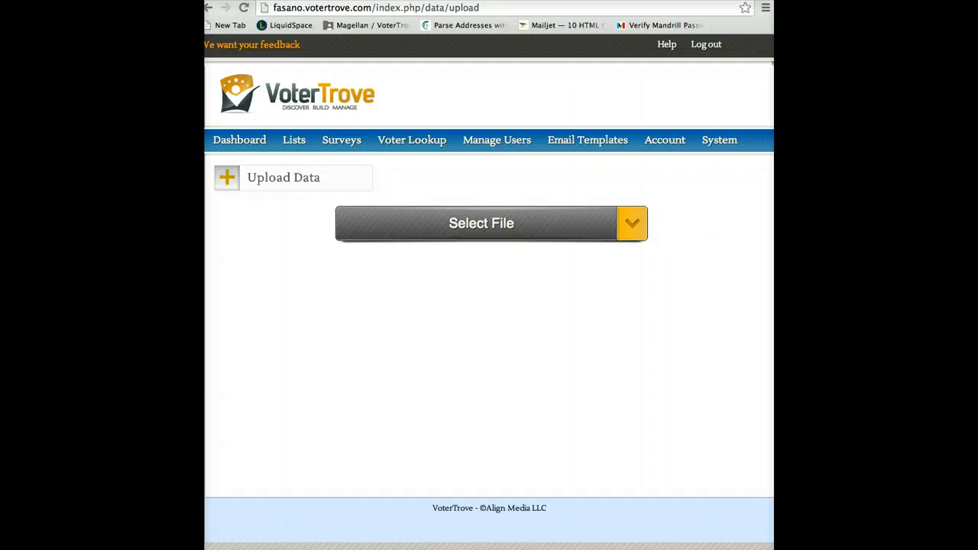
Examine the vtid-match spreadsheet's ID column, Has Children column, and the name and mailing columns between them
drag(99, 2, 632, 0)
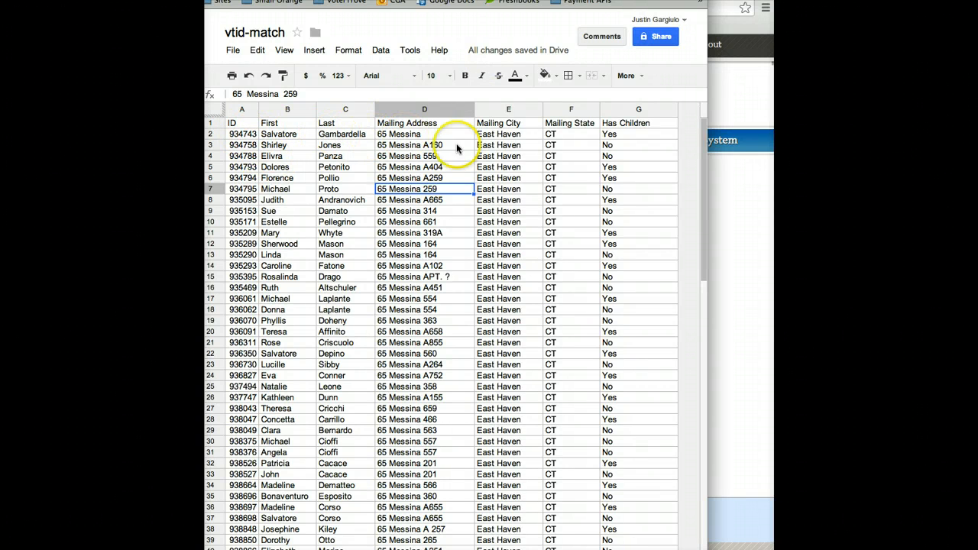
click(623, 111)
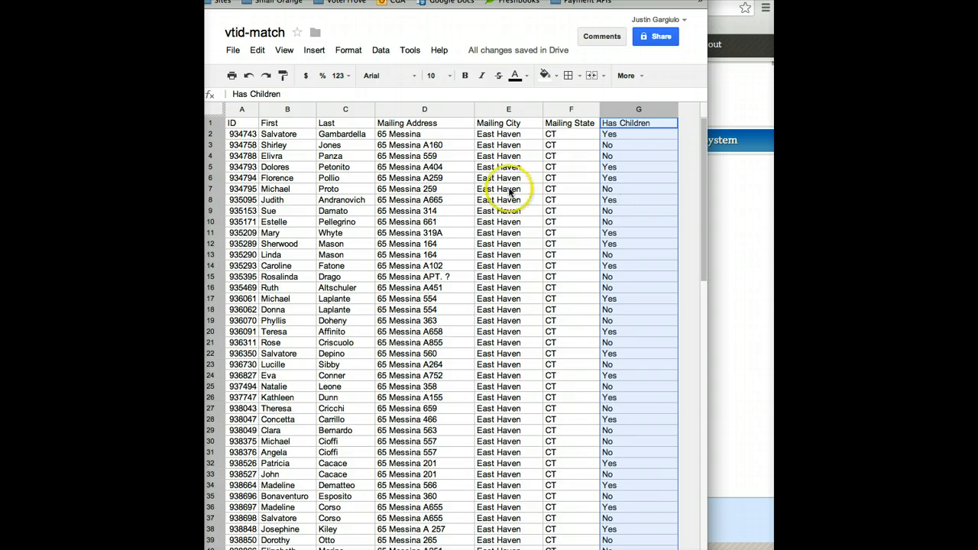
click(237, 108)
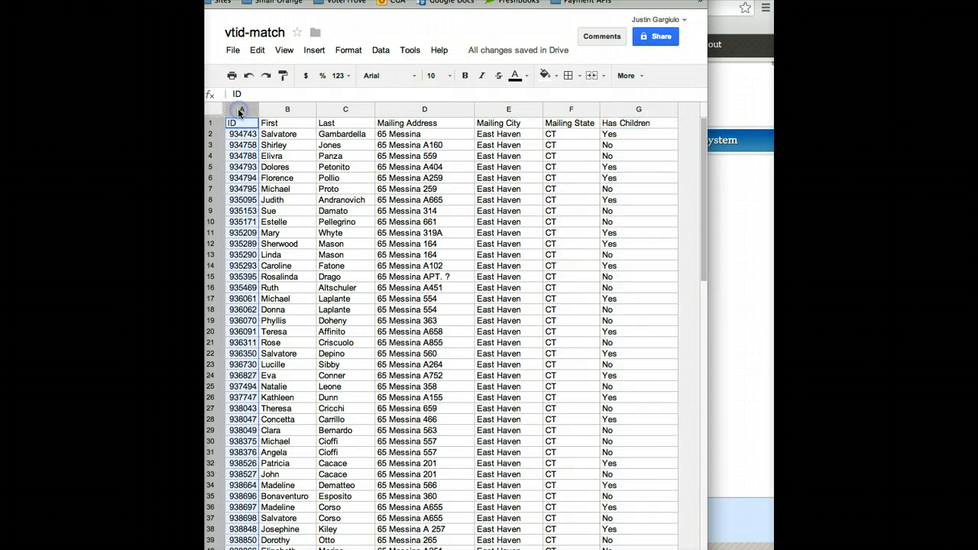
click(622, 113)
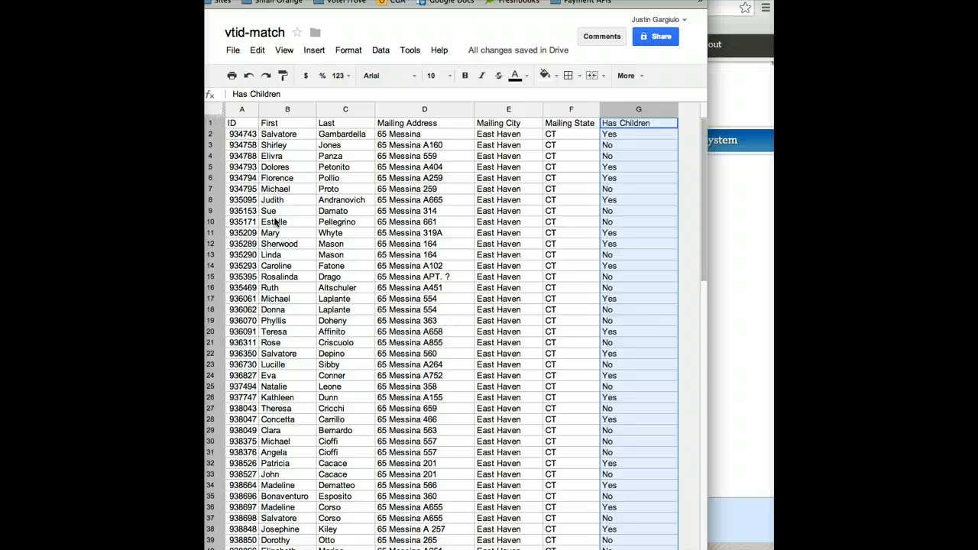
drag(287, 109, 566, 111)
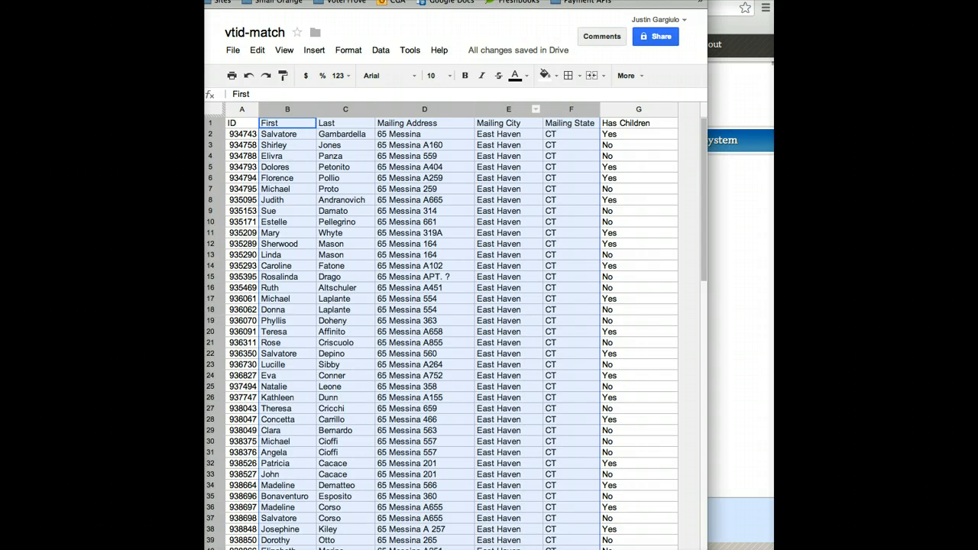
drag(541, 11, 107, 10)
Upload has-children.csv from the Downloads folder as the data file
click(459, 266)
click(463, 226)
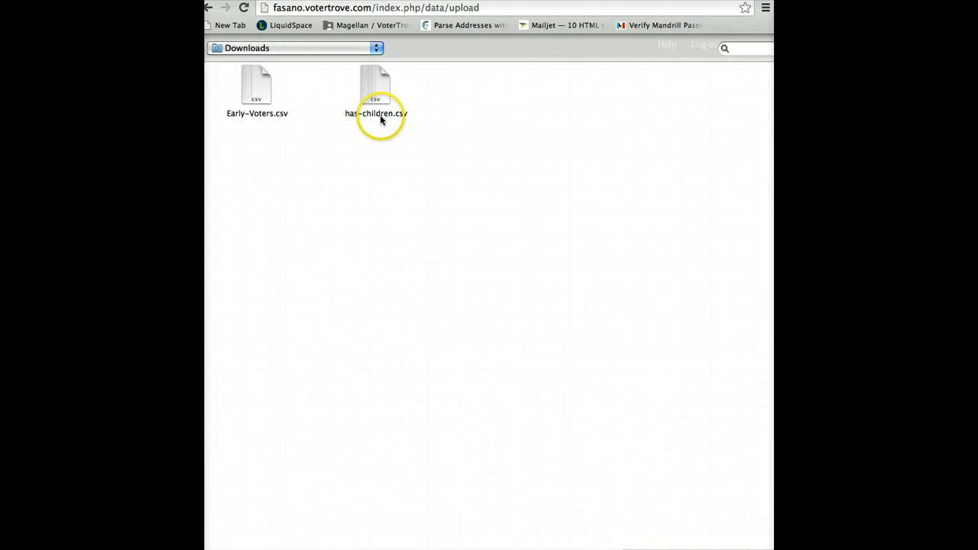
click(380, 114)
click(730, 497)
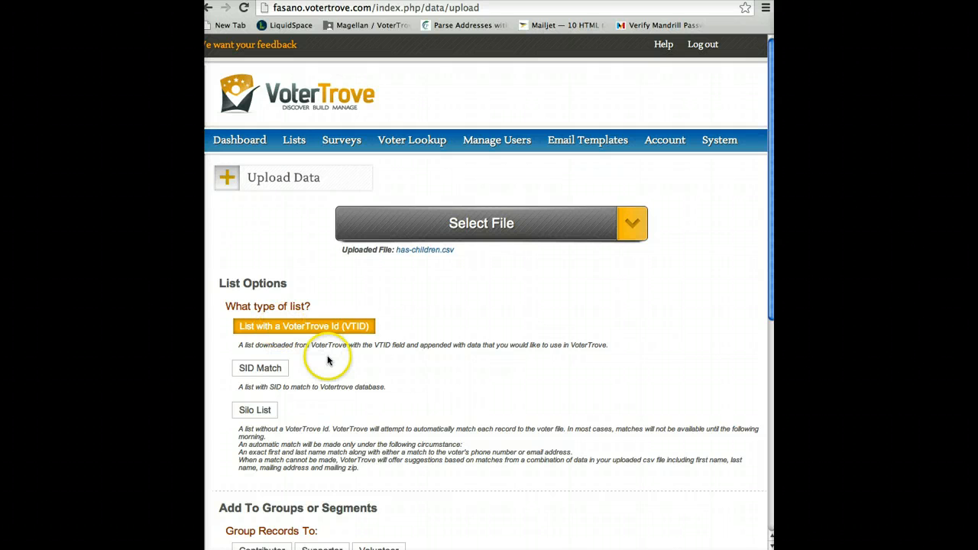
Set the uploaded file's delimiter to Comma and continue to the field mapping
scroll(329, 359, down, 3)
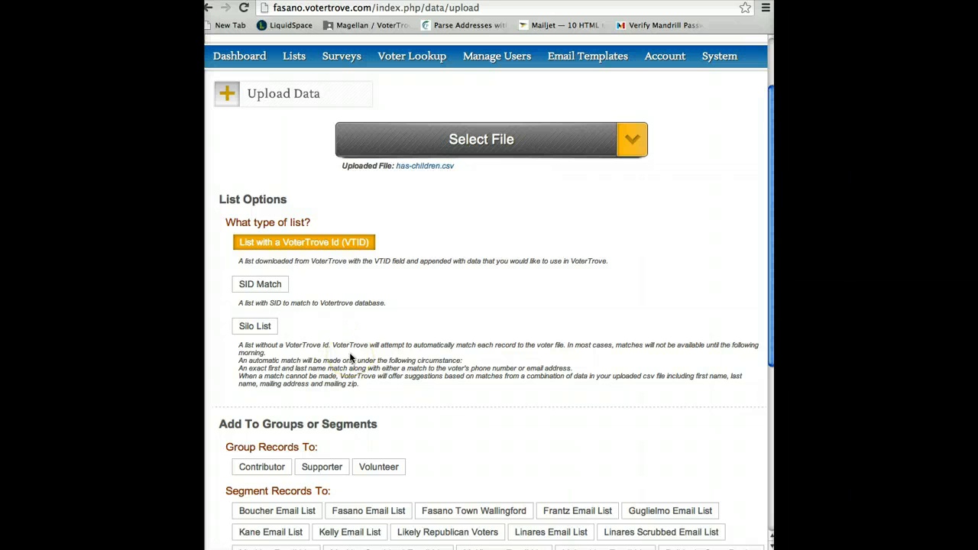
scroll(350, 359, down, 6)
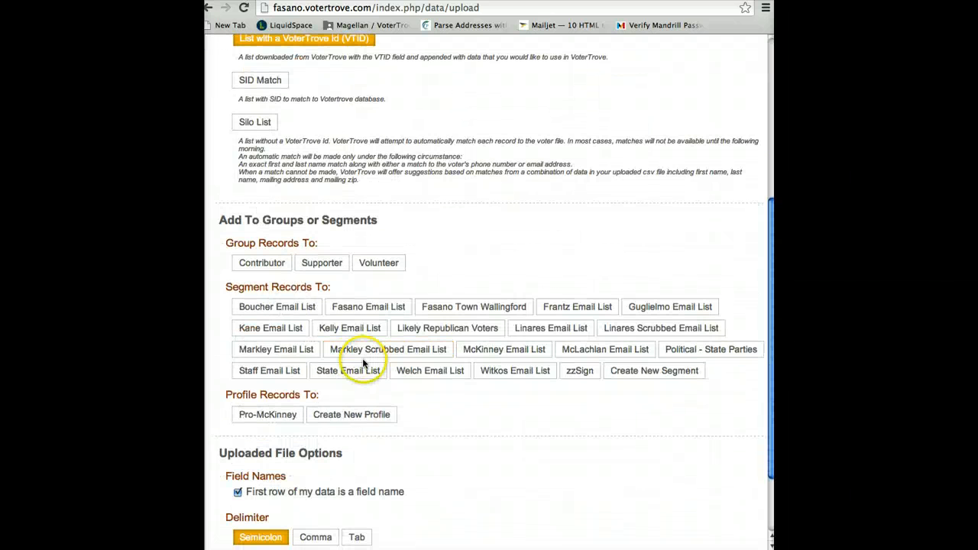
scroll(365, 366, down, 3)
scroll(365, 365, down, 1)
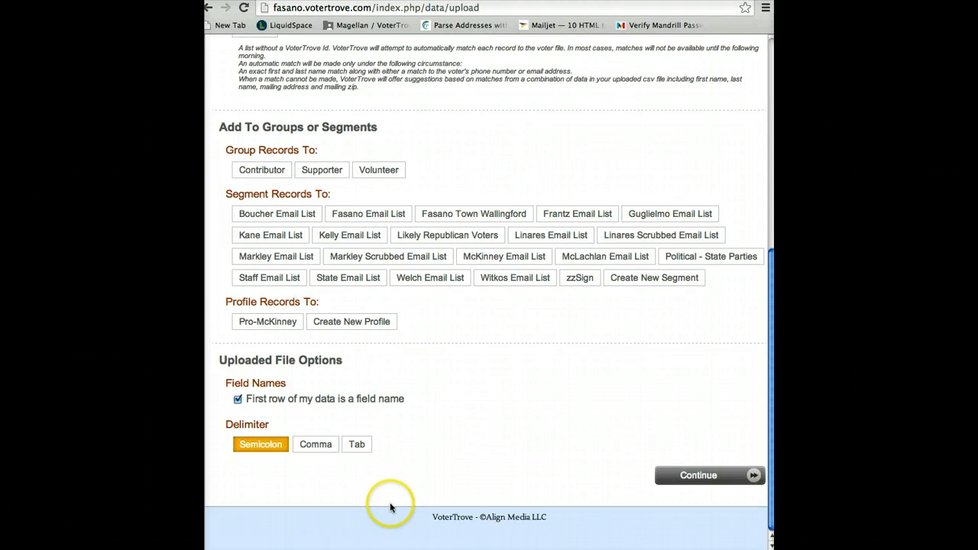
click(321, 445)
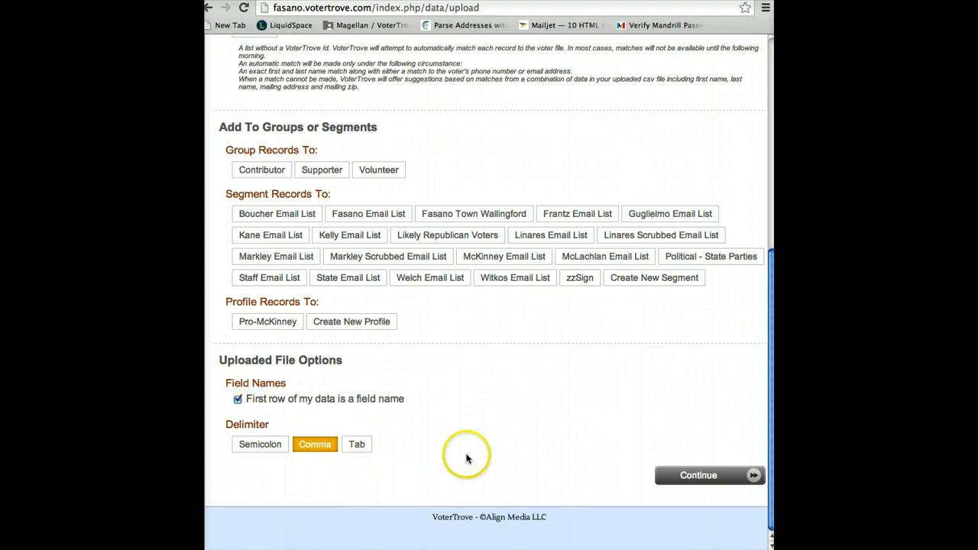
click(730, 476)
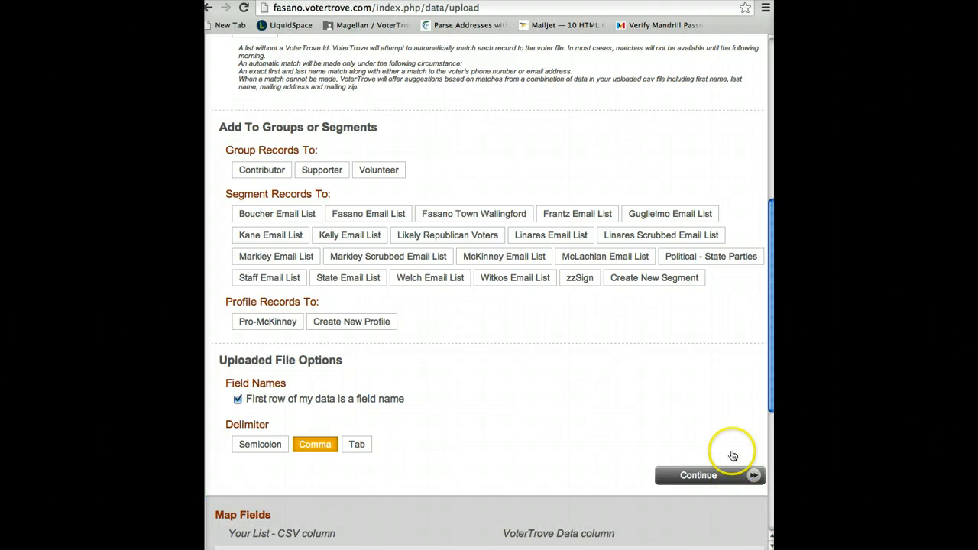
Compare the CSV columns listed for field mapping with the column headings in the vtid-match spreadsheet
drag(772, 310, 774, 434)
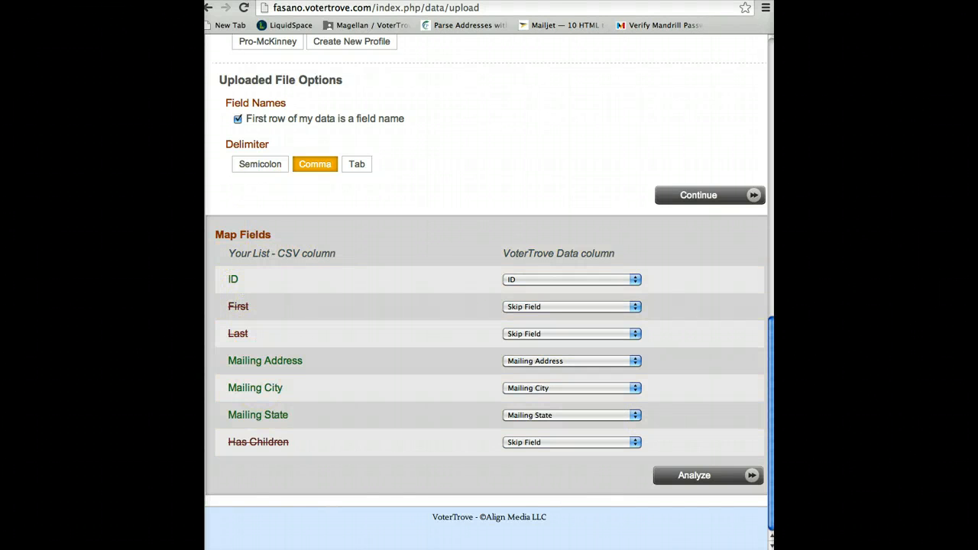
drag(55, 79, 596, 68)
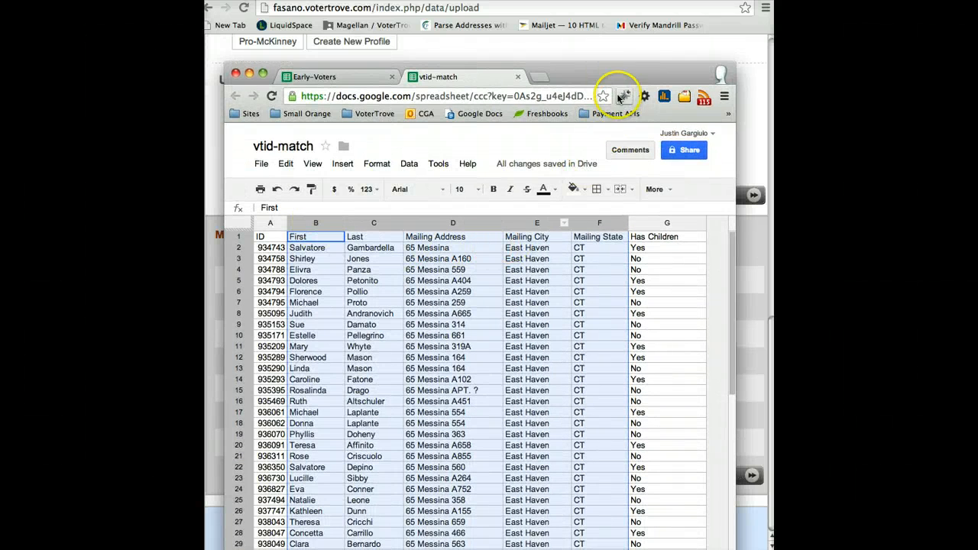
drag(615, 73, 76, 80)
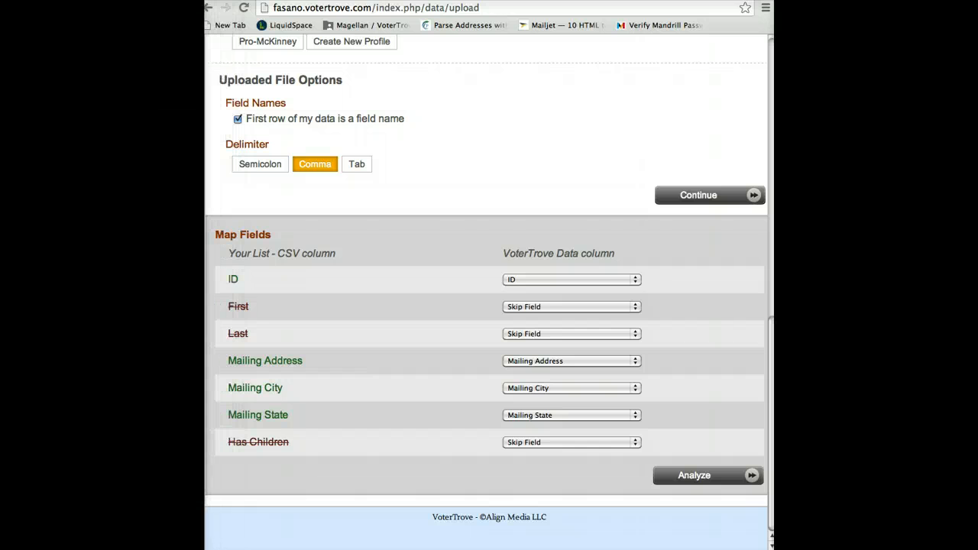
click(284, 275)
double_click(234, 282)
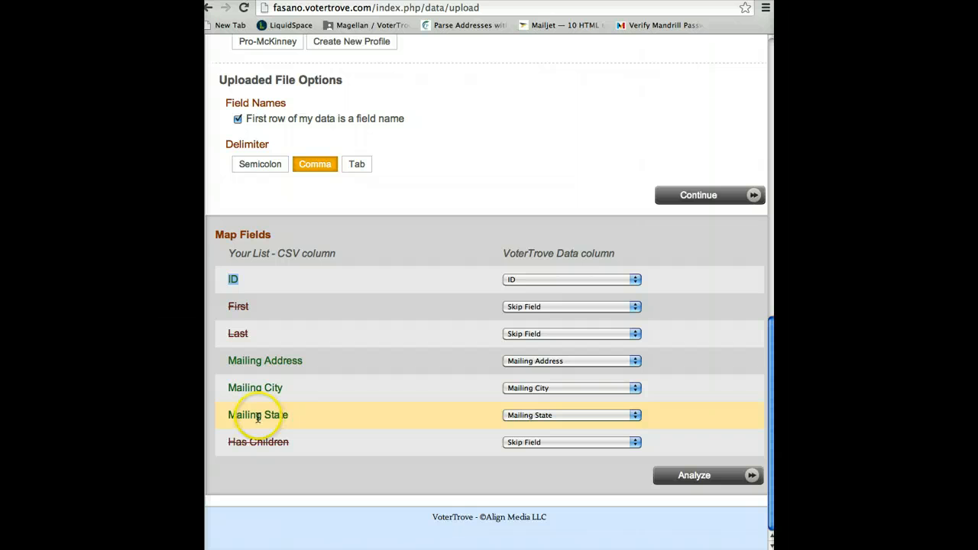
Map the First column to First Name and the Last column to Last Name
click(230, 306)
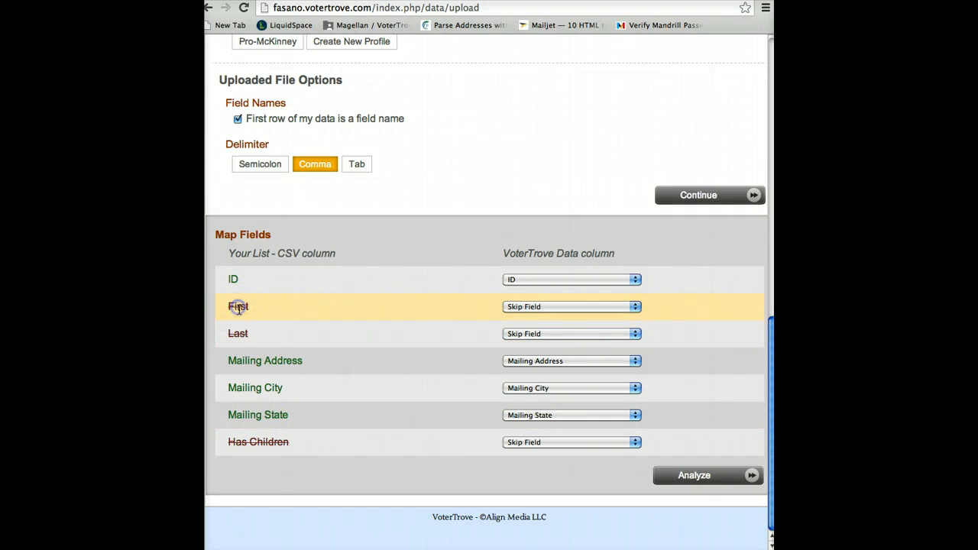
click(531, 306)
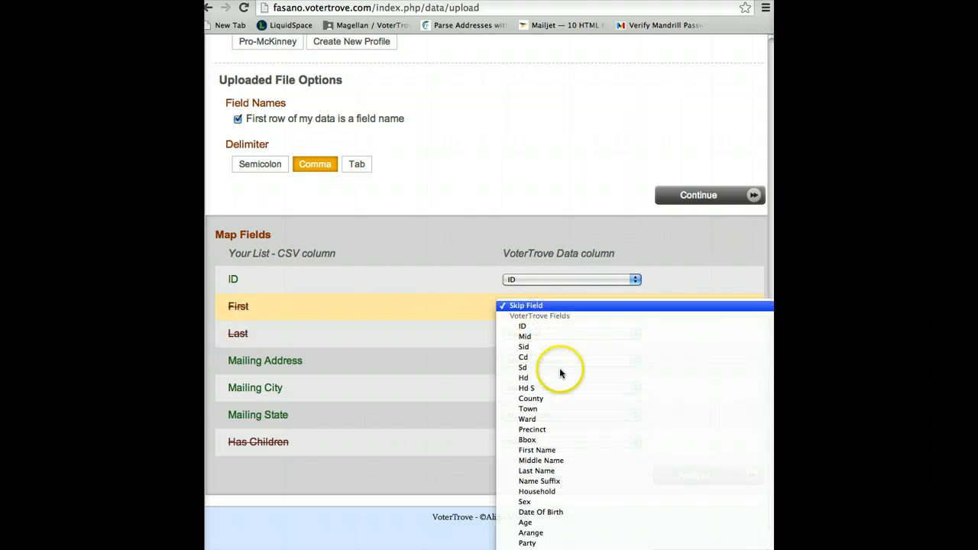
click(560, 450)
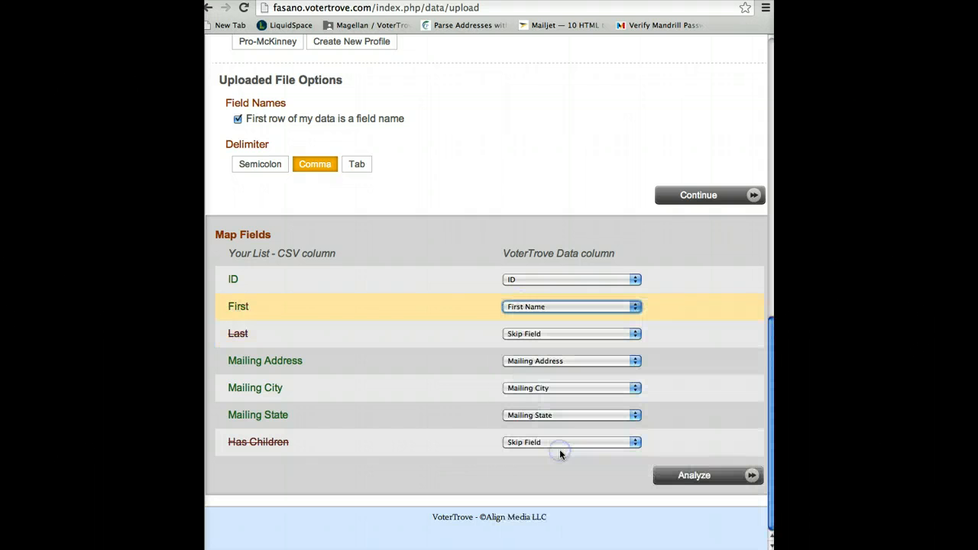
click(558, 334)
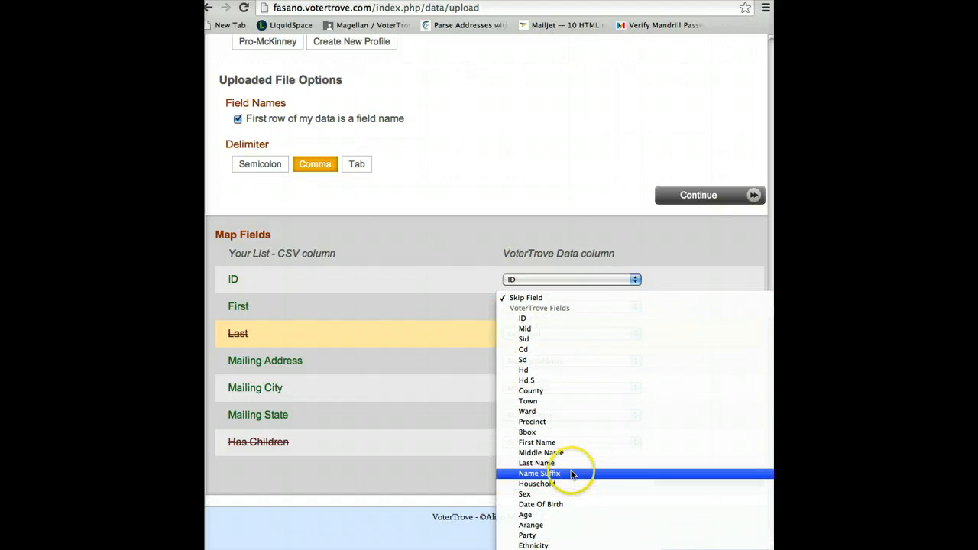
click(569, 463)
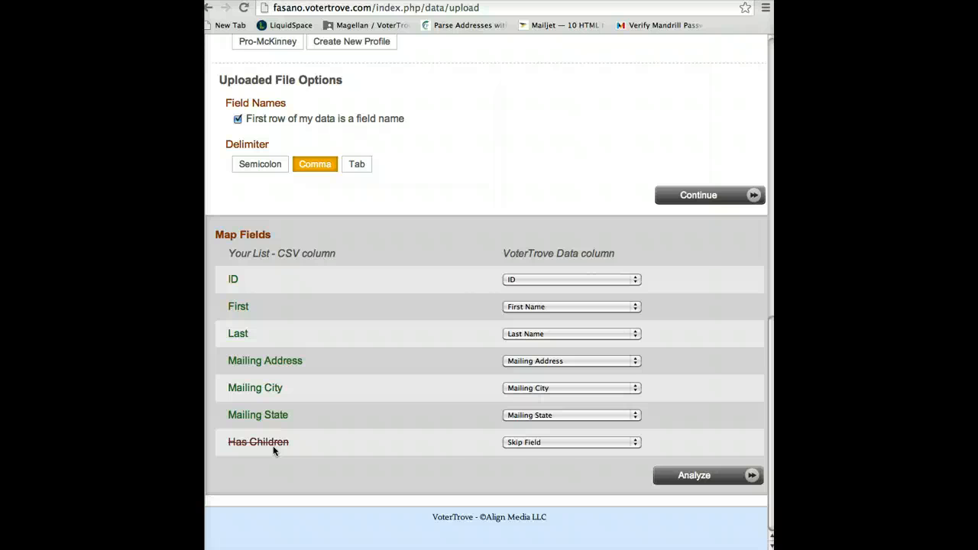
Assign the Has Children column to a new custom field
click(559, 445)
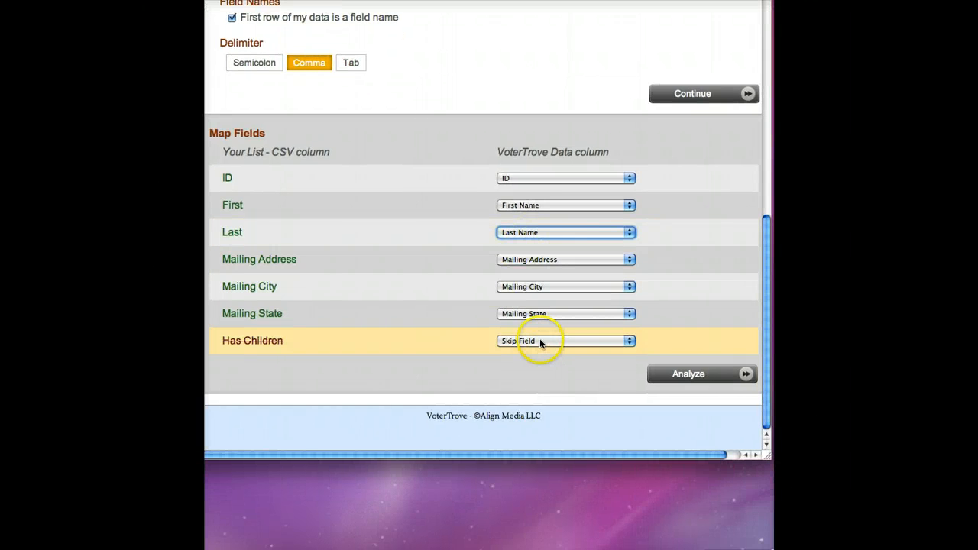
click(540, 341)
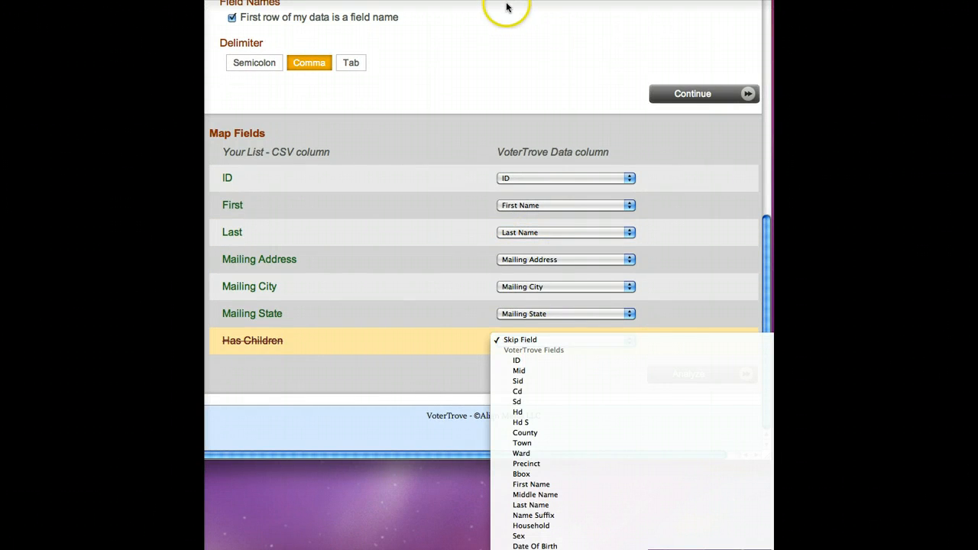
mouse_move(689, 535)
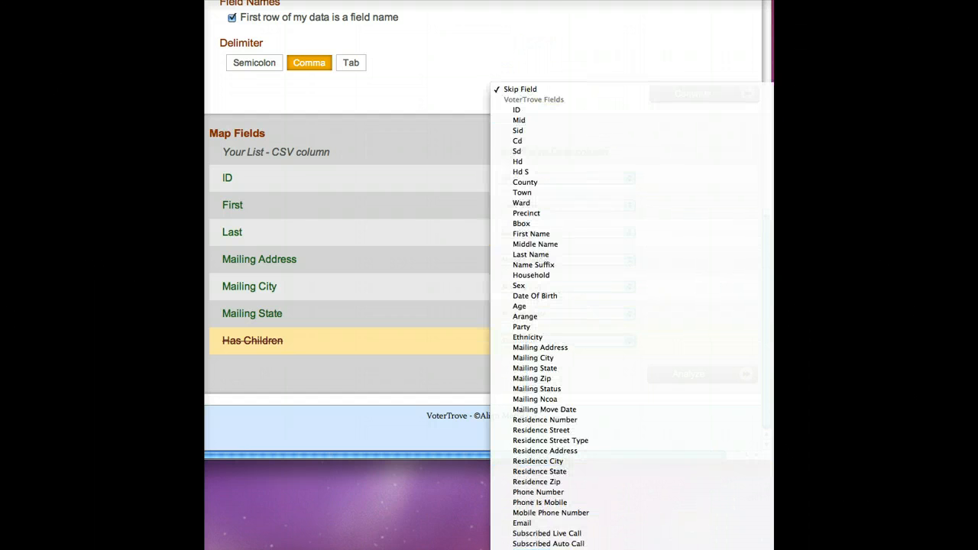
key(Escape)
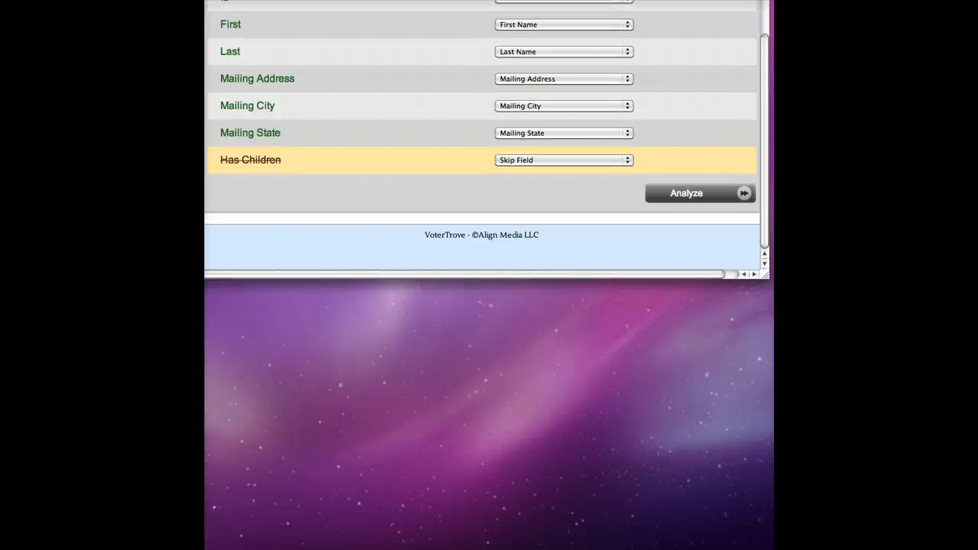
click(597, 160)
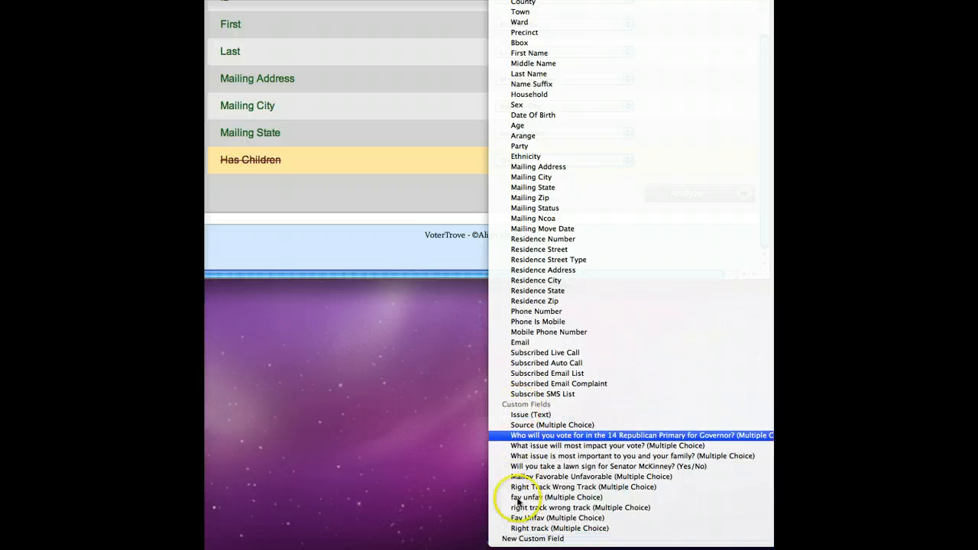
click(522, 541)
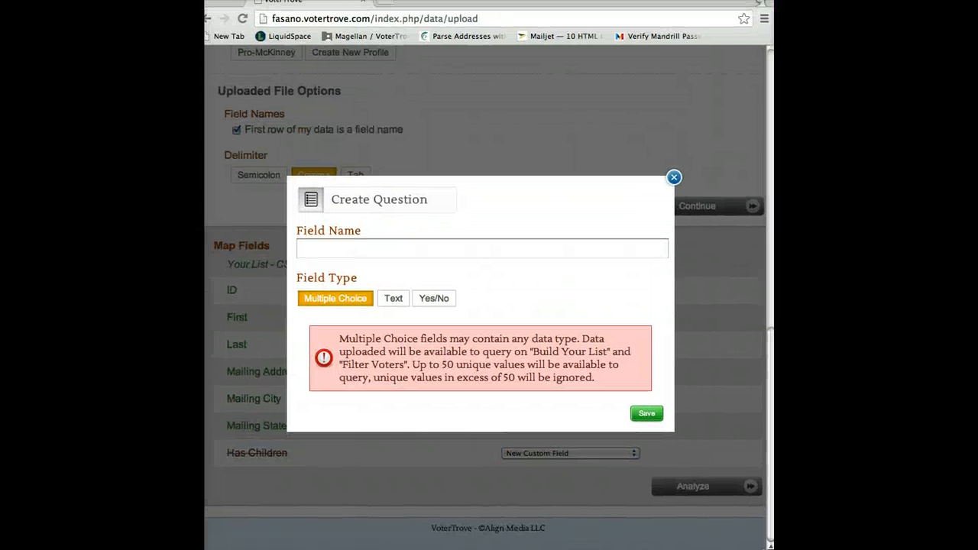
Name the custom field has-childern, check the Text and Yes/No type descriptions, and save it as Multiple Choice
click(363, 252)
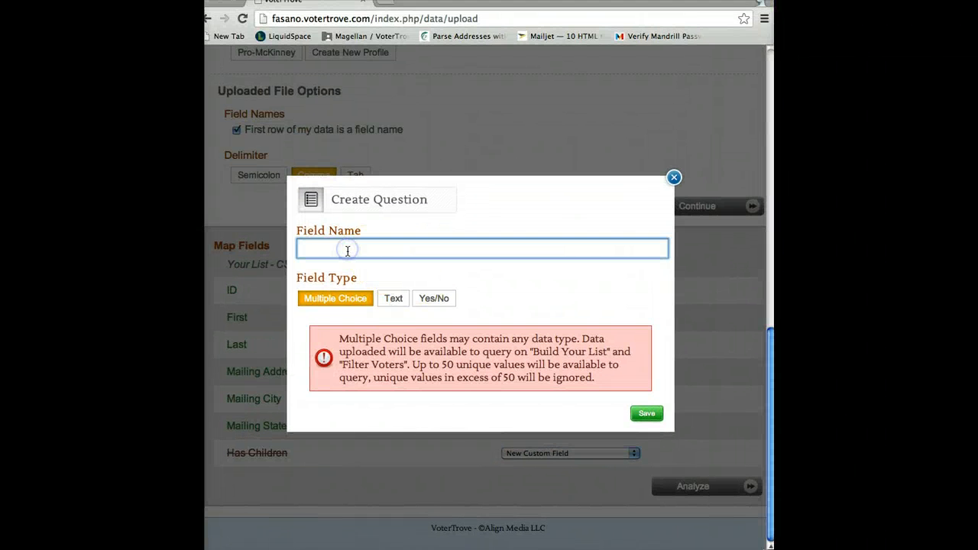
text(has-childen)
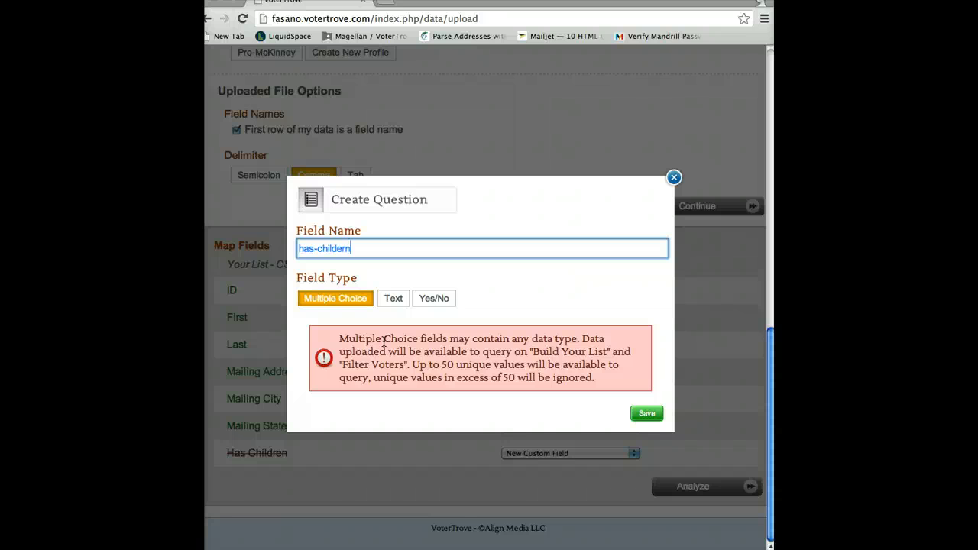
click(391, 298)
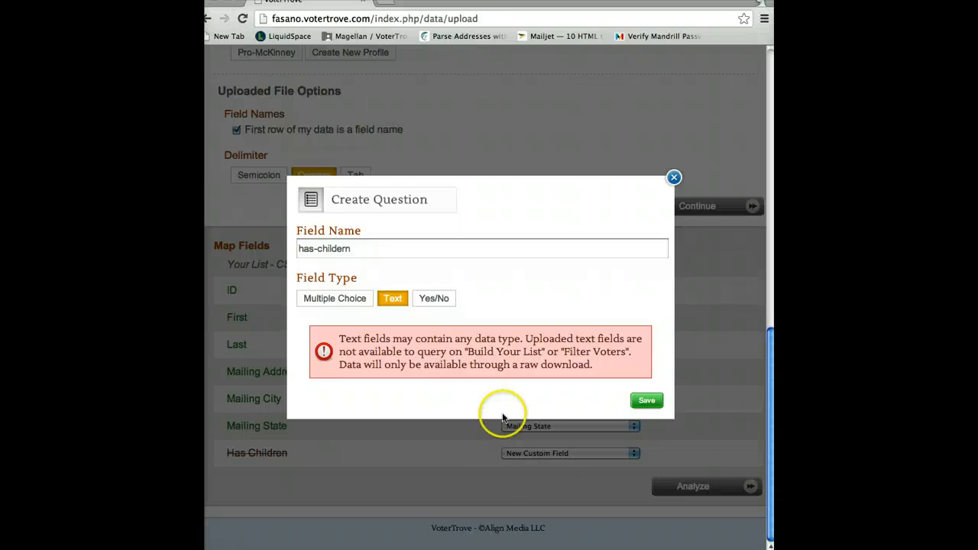
click(433, 299)
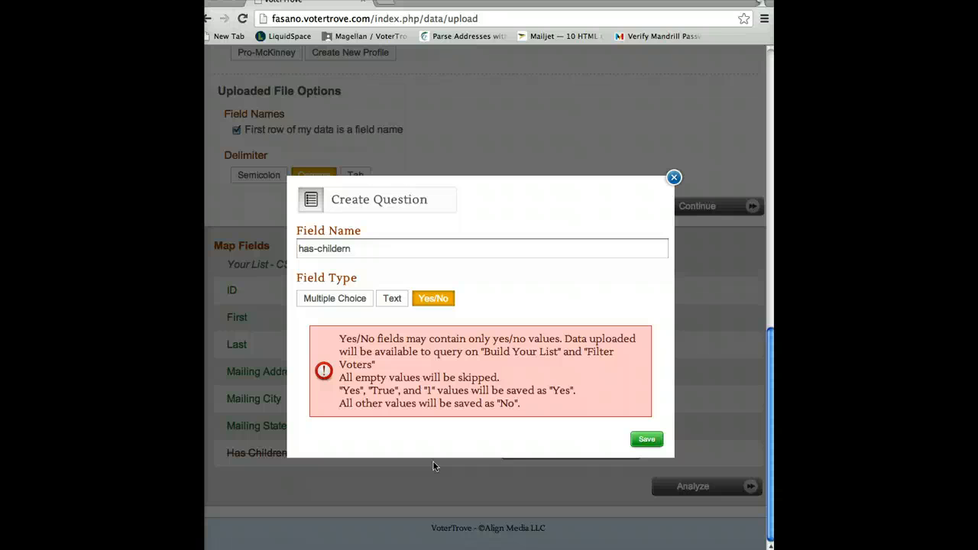
click(350, 302)
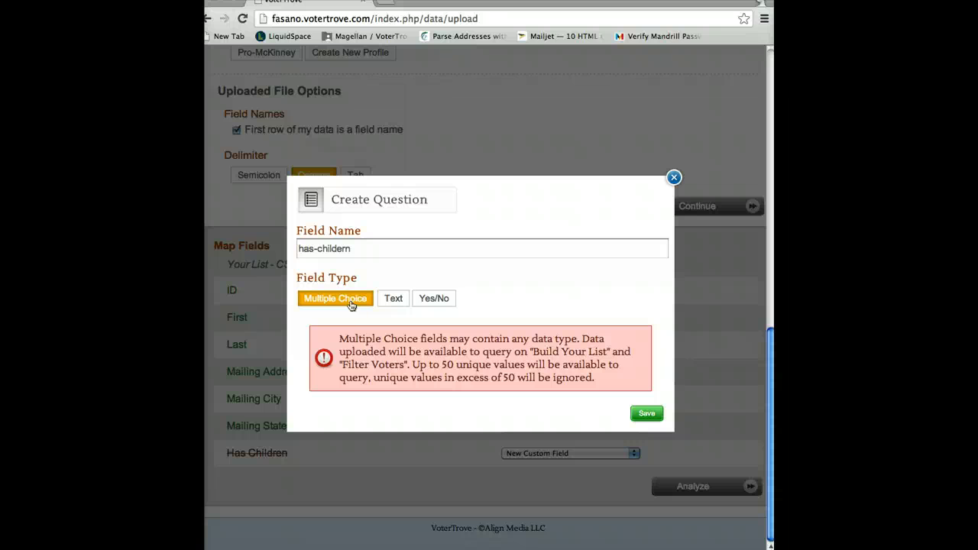
click(647, 415)
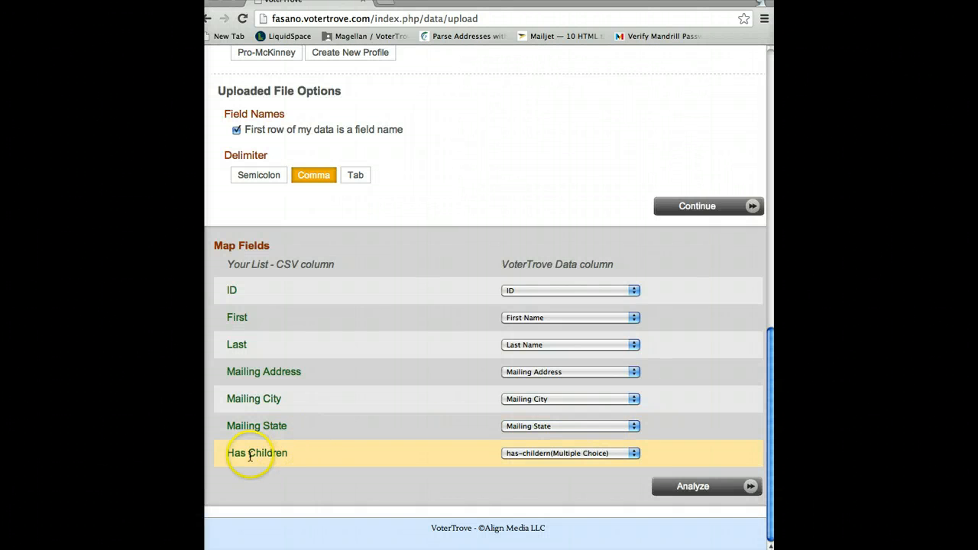
Check the Has Children mapping and analyze the uploaded file with the mapped fields
drag(227, 456, 291, 456)
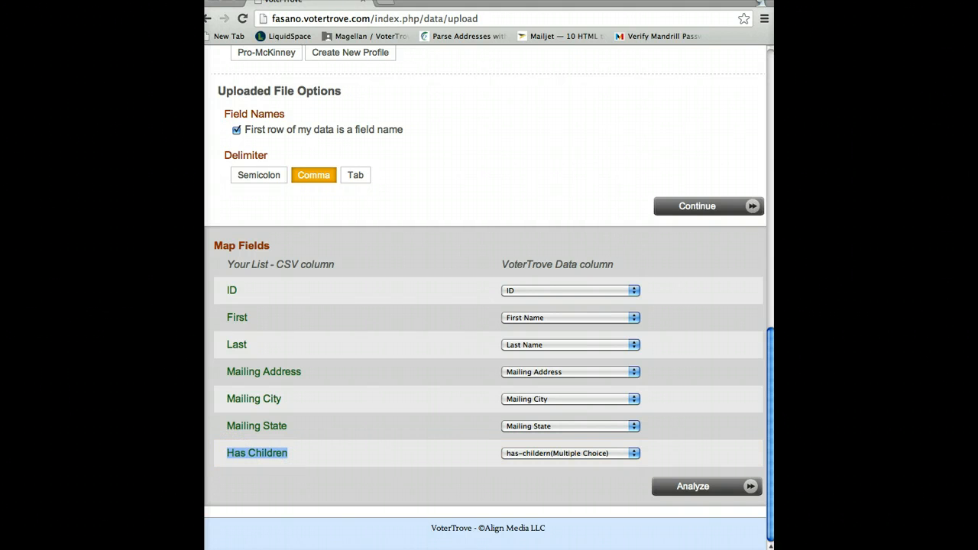
click(719, 488)
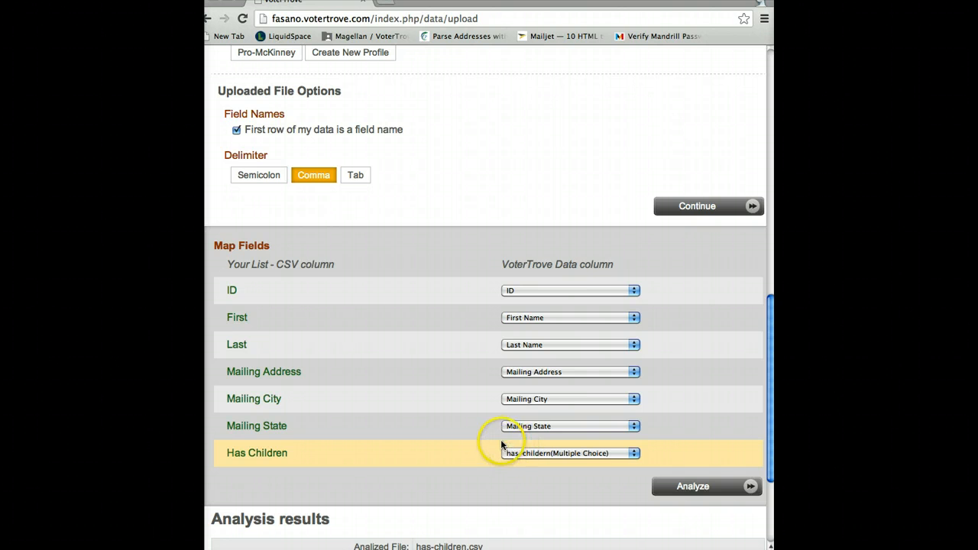
Check the records to update in the analysis results and process the has-children.csv import
scroll(501, 443, down, 5)
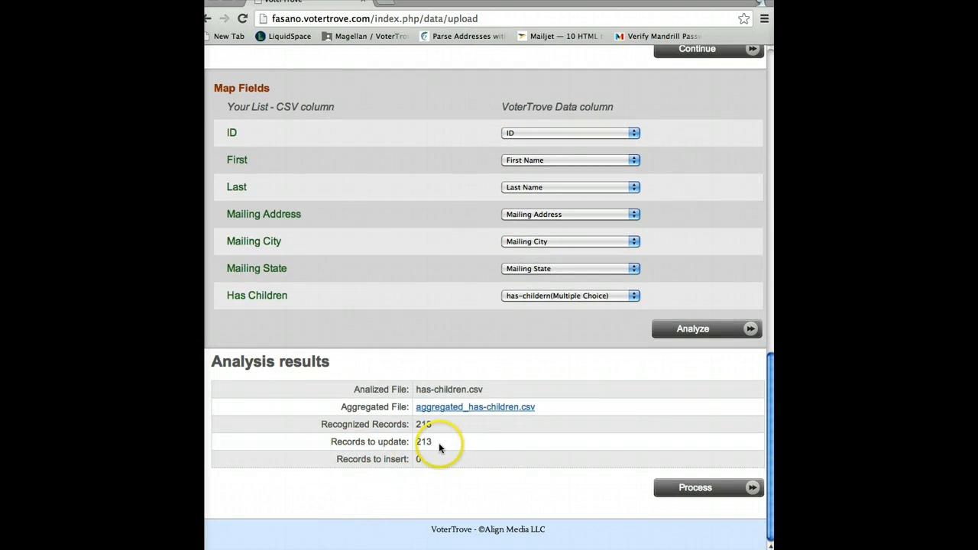
double_click(424, 442)
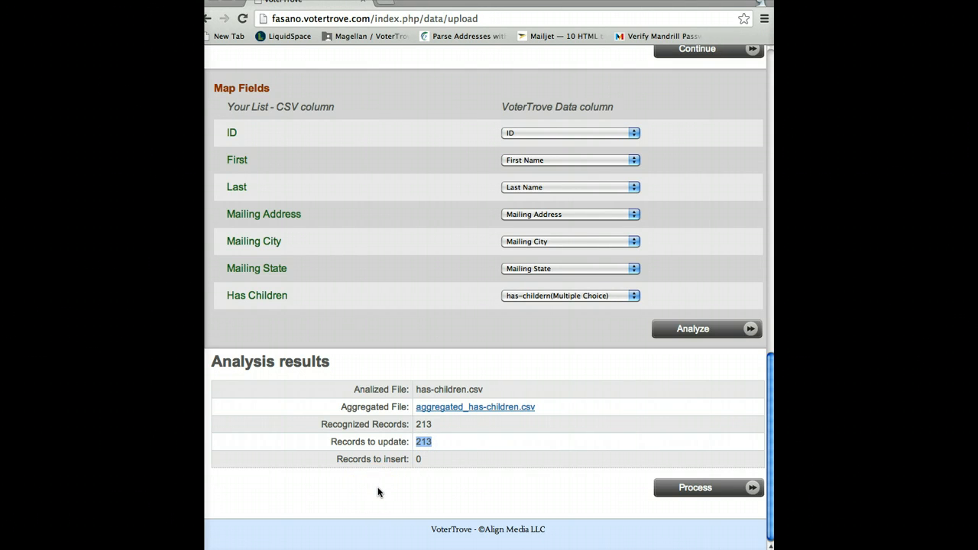
click(695, 480)
click(590, 501)
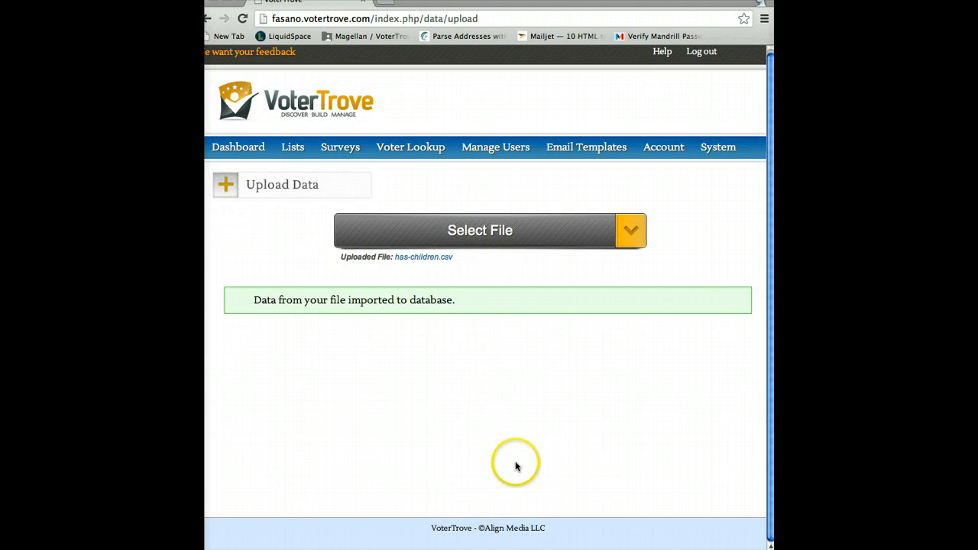
Start building a new list named has-children and set its list type to Raw
mouse_move(293, 153)
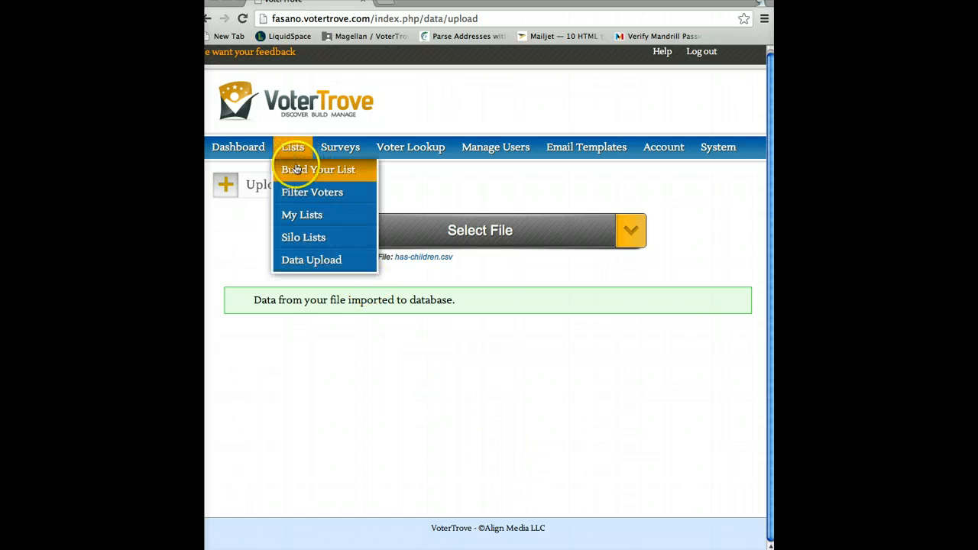
click(297, 170)
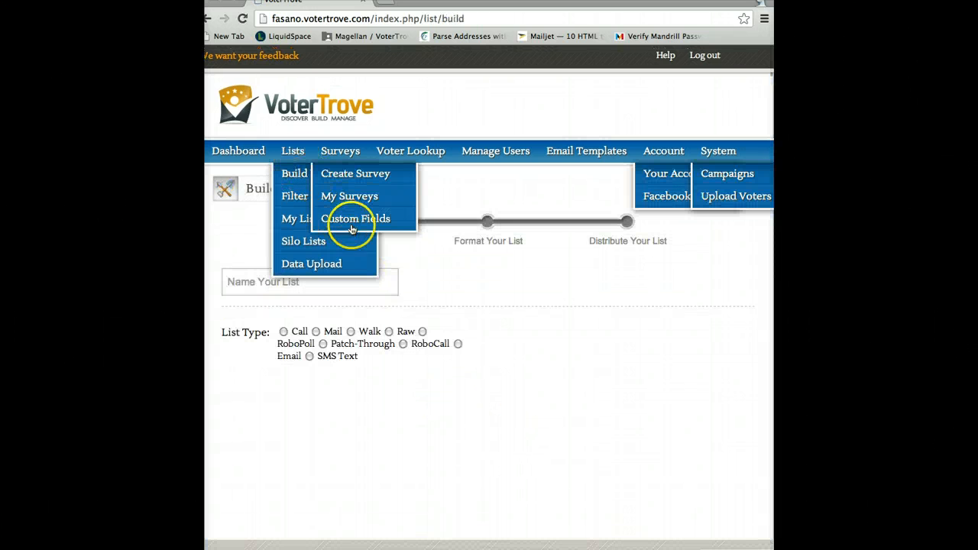
click(296, 287)
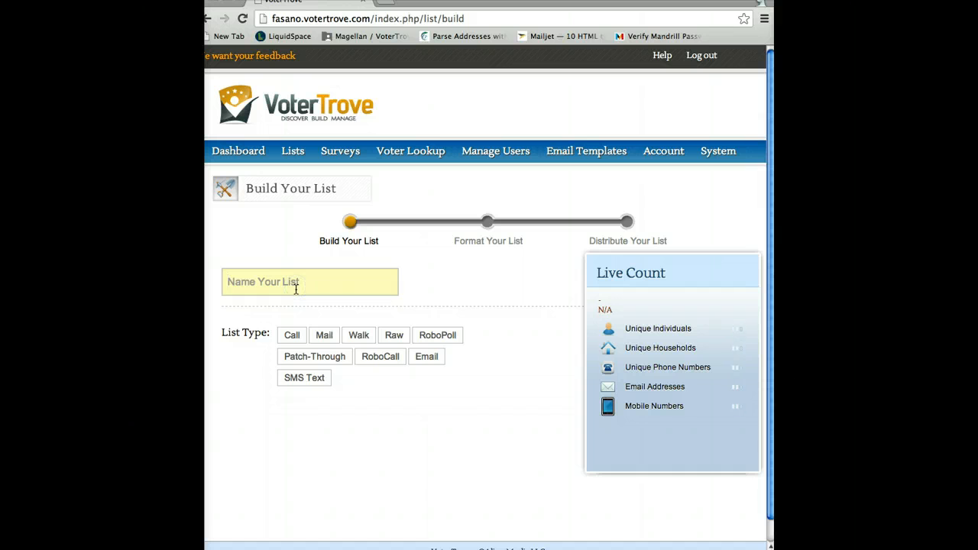
text(has)
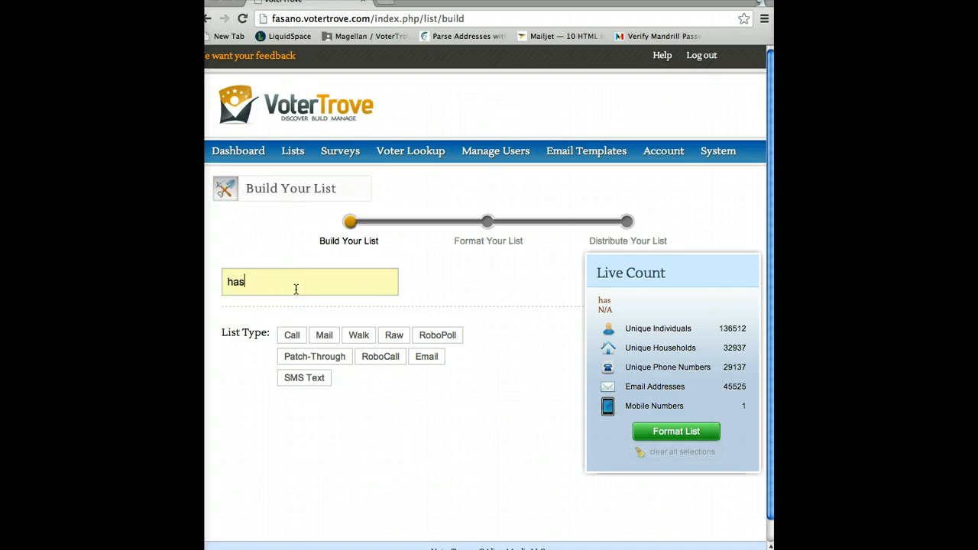
text(-childern)
key(BackSpace)
key(BackSpace)
key(BackSpace)
key(BackSpace)
text(dren)
click(373, 340)
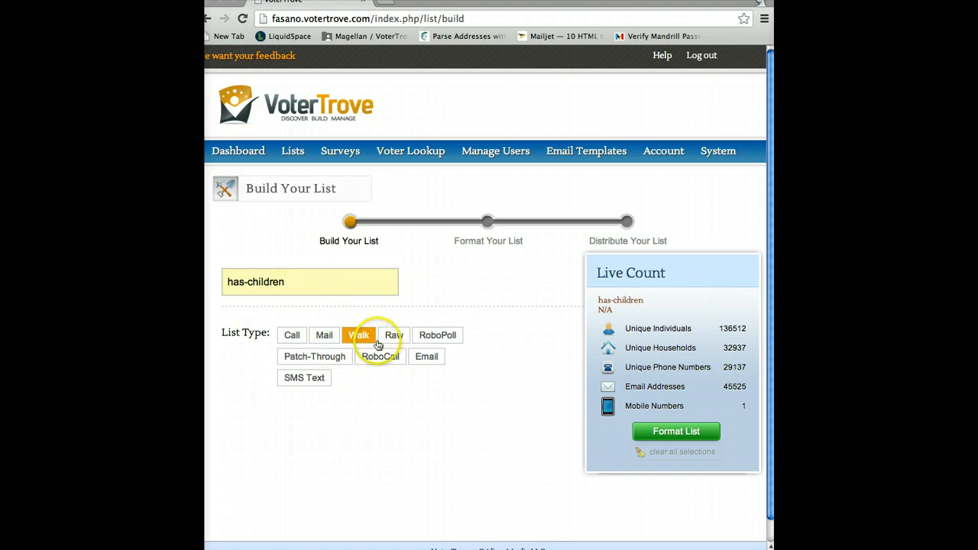
click(394, 340)
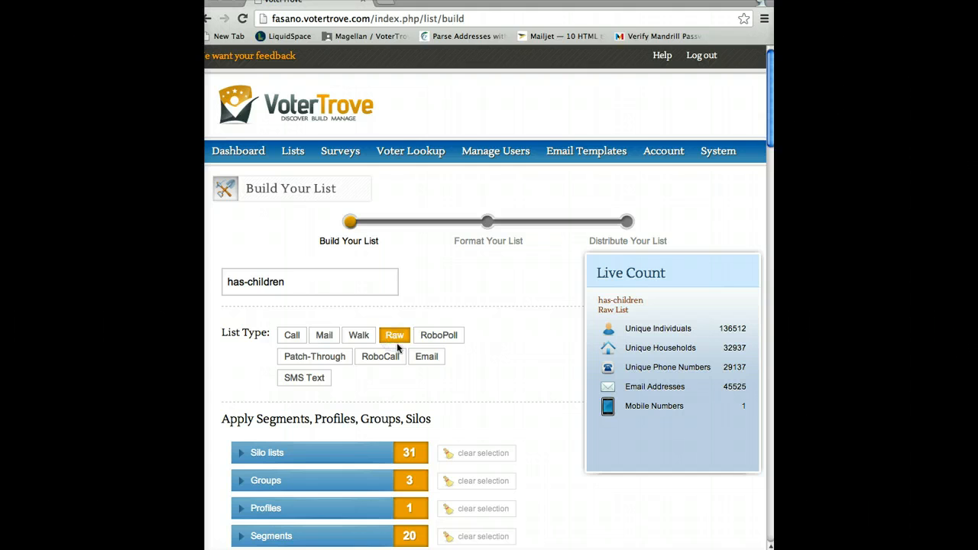
Check the Has Children column in the vtid-match spreadsheet and expand the list builder's Non-Survey Data criteria
scroll(397, 343, down, 6)
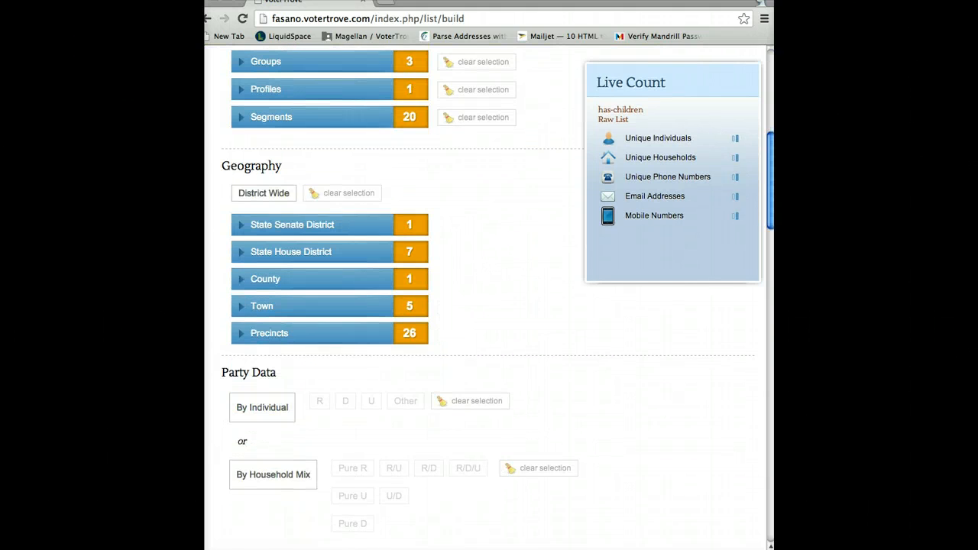
drag(122, 97, 644, 52)
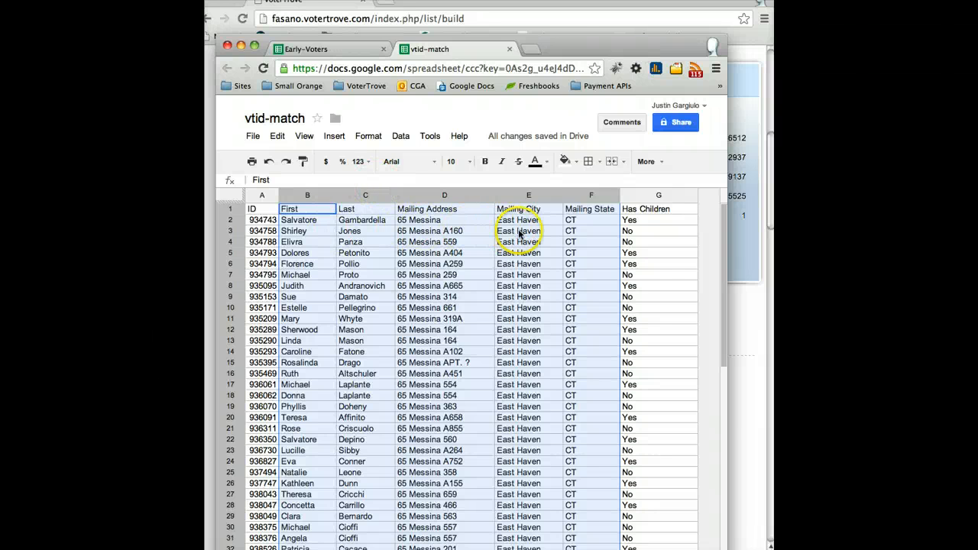
drag(584, 48, 71, 51)
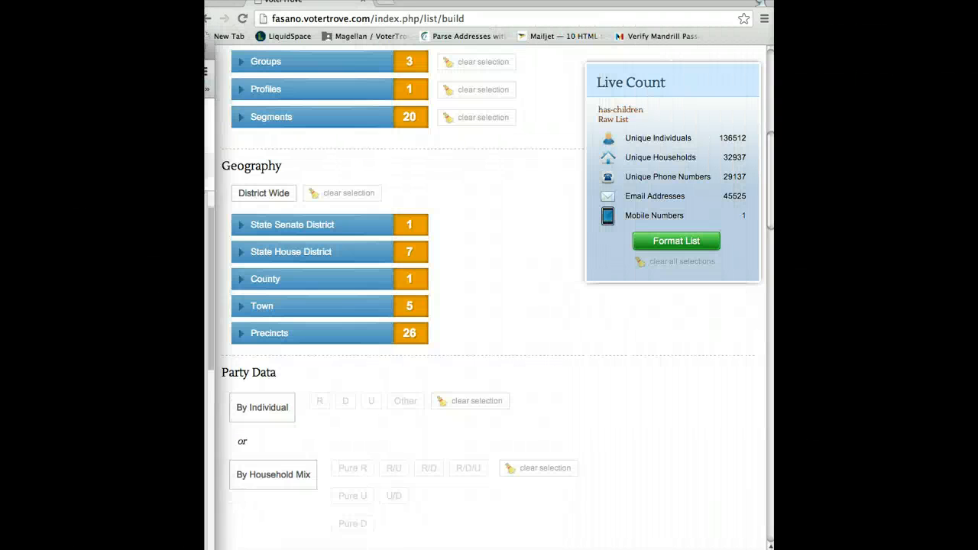
scroll(371, 275, down, 8)
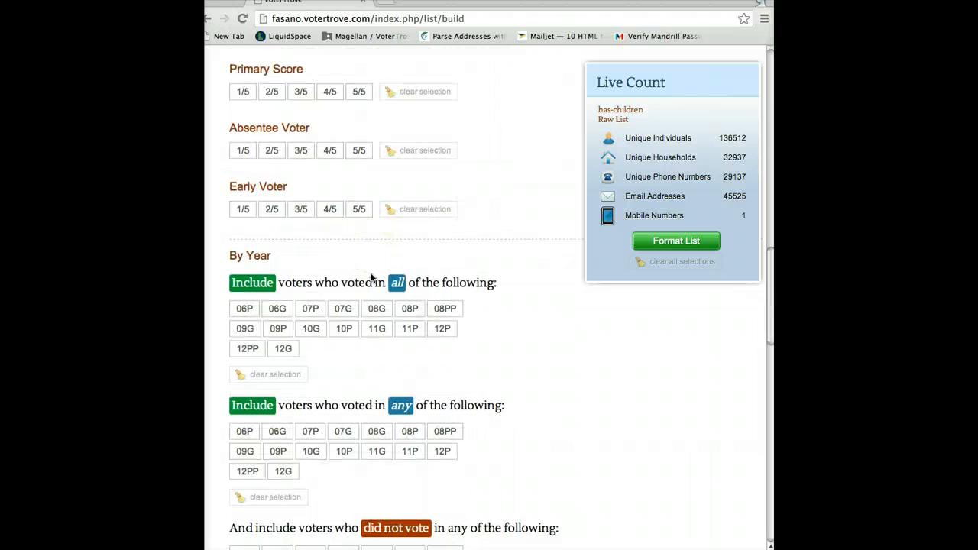
scroll(371, 277, down, 10)
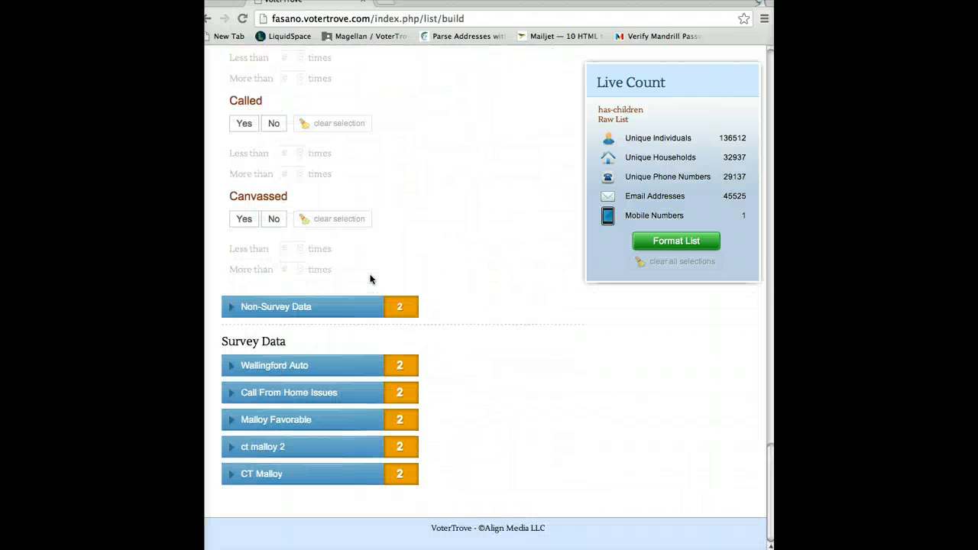
click(283, 306)
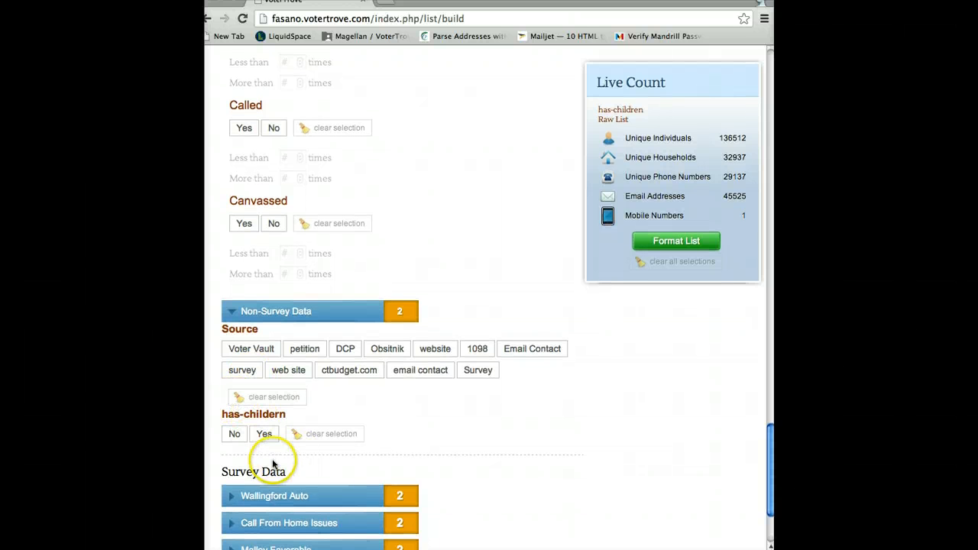
Filter the list by has-childern set to No and compare its live count with the vtid-match spreadsheet
click(264, 434)
click(234, 434)
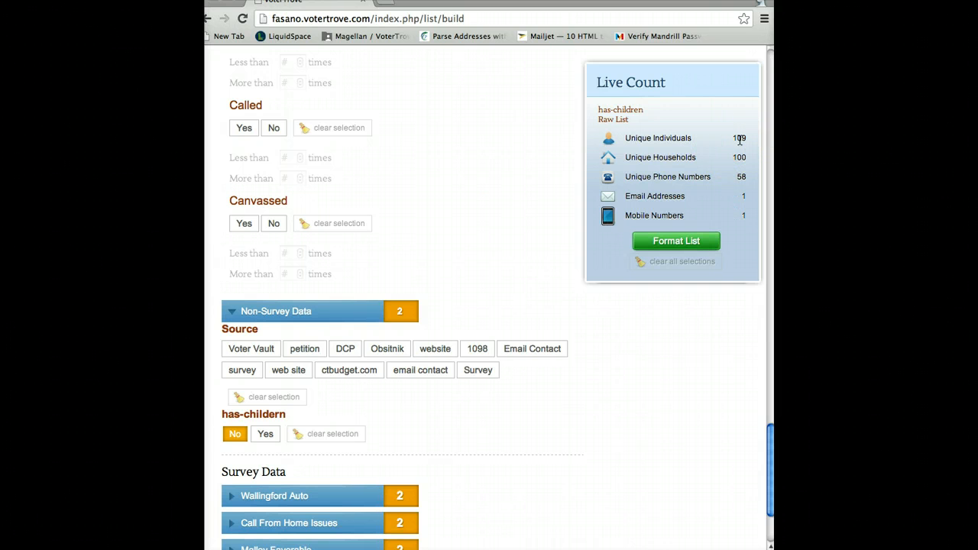
click(742, 178)
drag(95, 26, 600, 22)
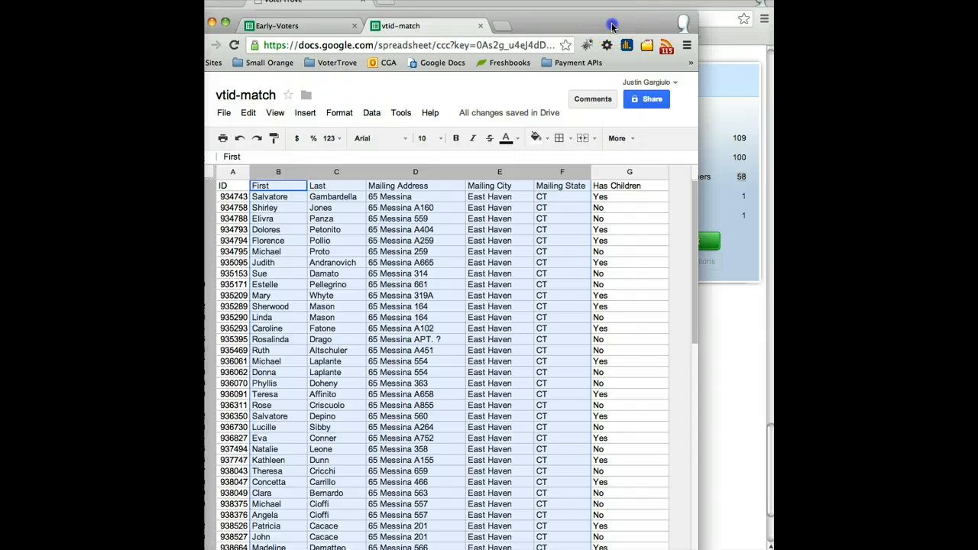
drag(613, 26, 99, 57)
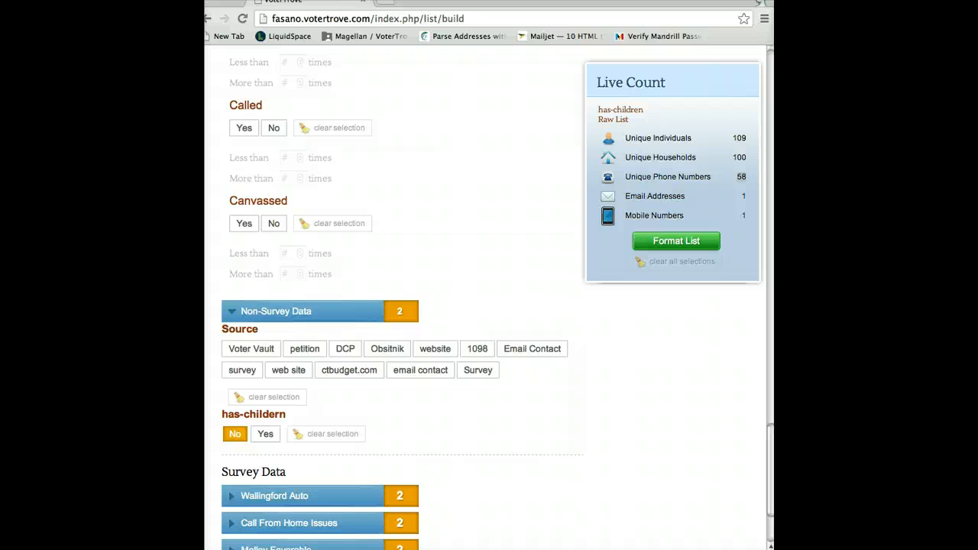
Clear the has-childern selection and filter the list by Yes instead
click(307, 436)
double_click(265, 435)
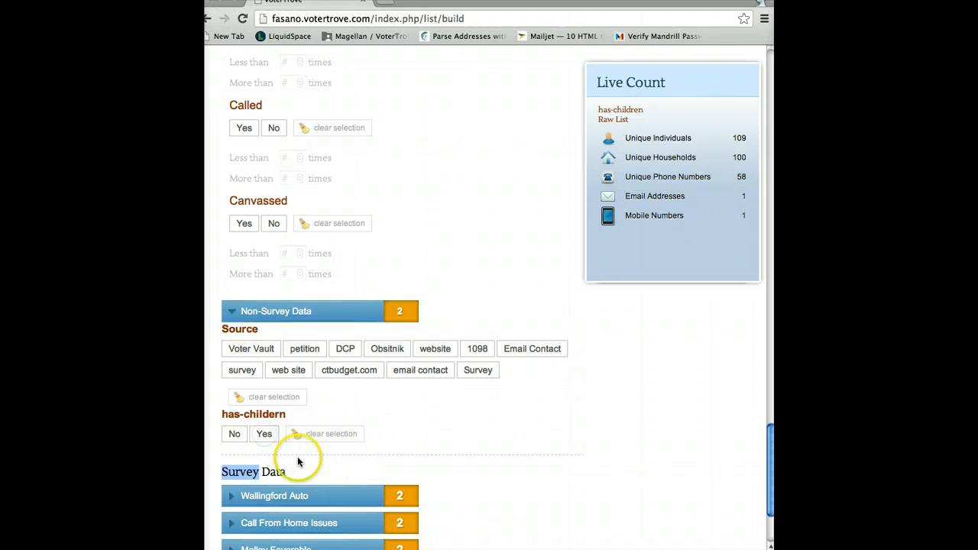
click(263, 435)
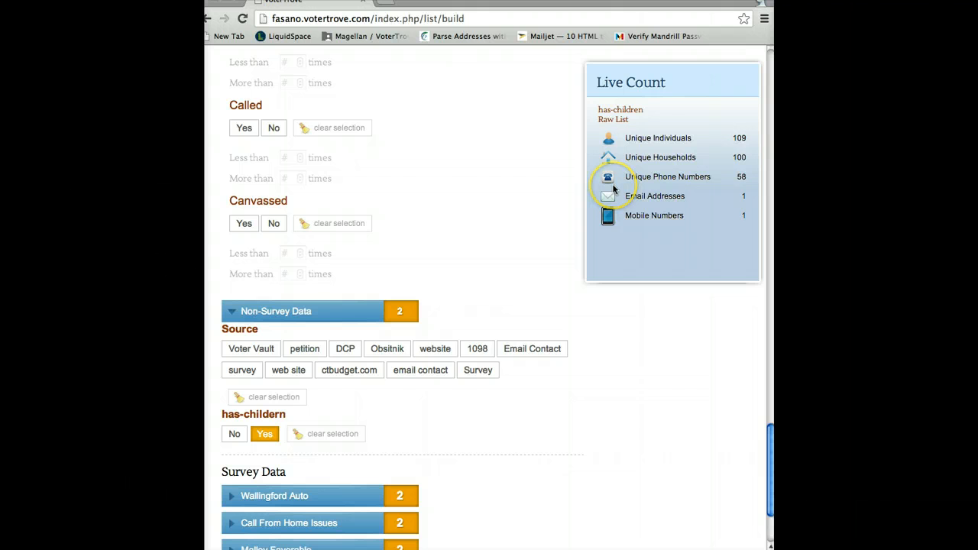